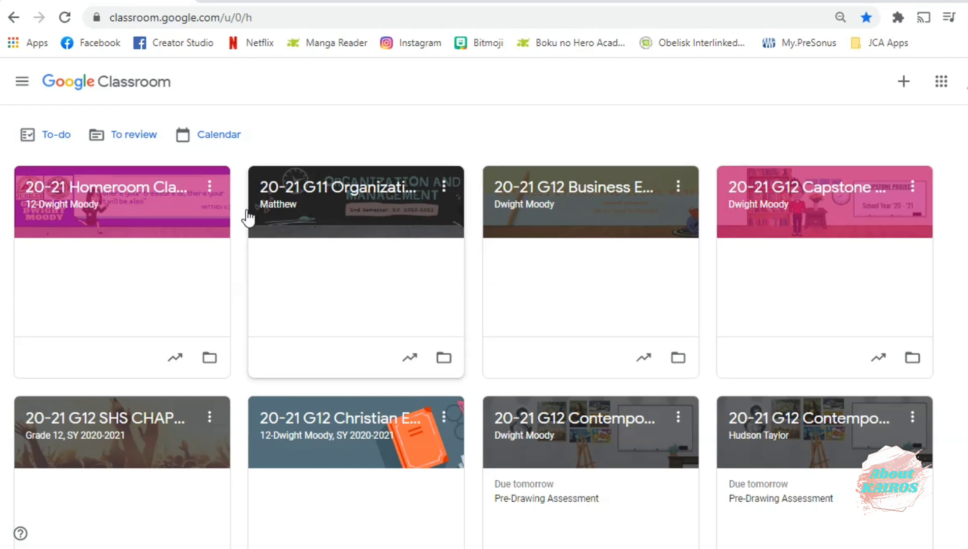
# - Open the 20-21 Homeroom Class card from the Classroom home page
pyautogui.click(84, 198)
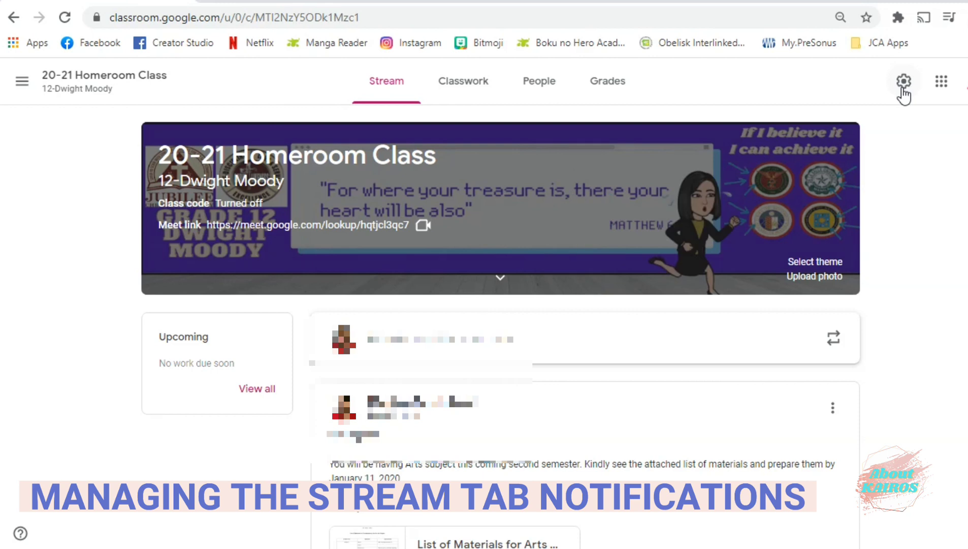
# - In class settings, set Stream to 'Students can only comment' and Classwork on the stream to 'Hide notifications'
pyautogui.click(903, 88)
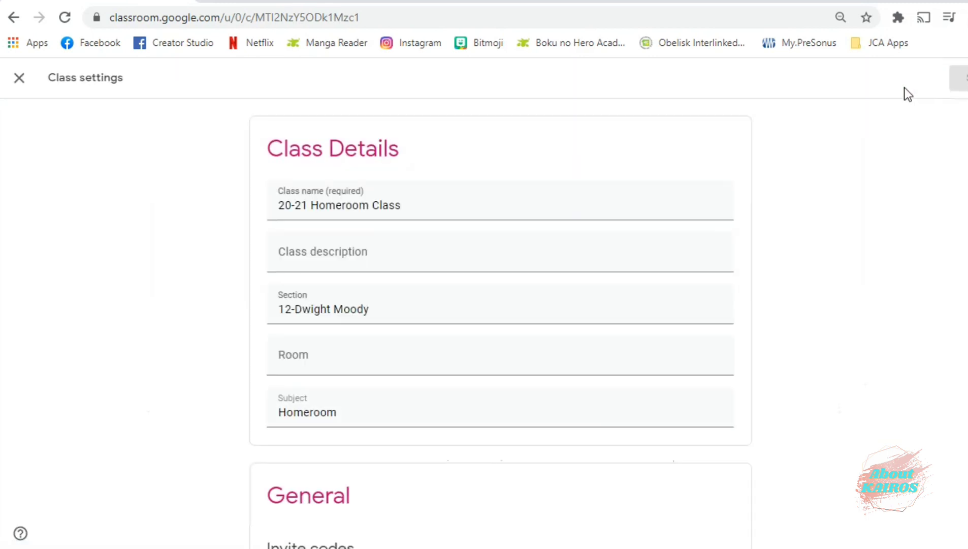
pyautogui.scroll(-8, 809, 315)
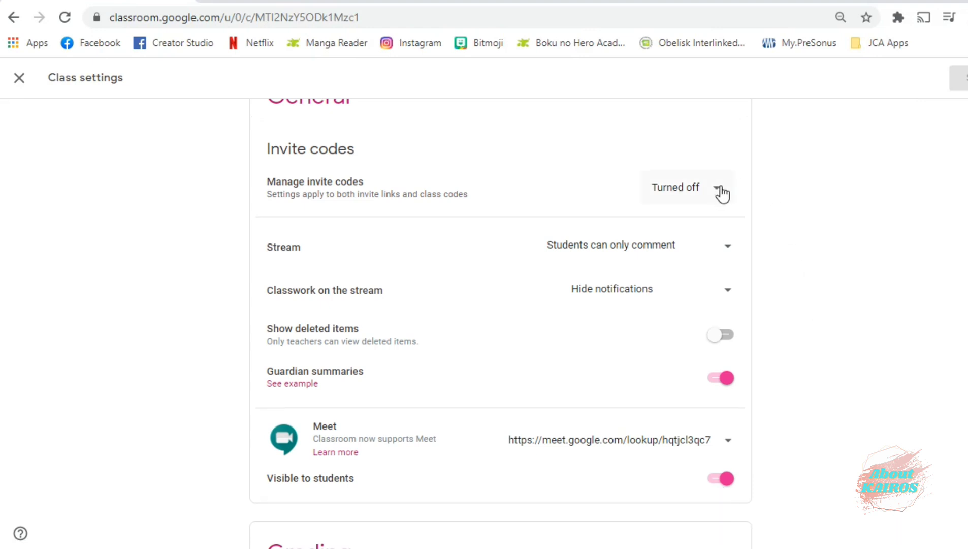
pyautogui.click(727, 252)
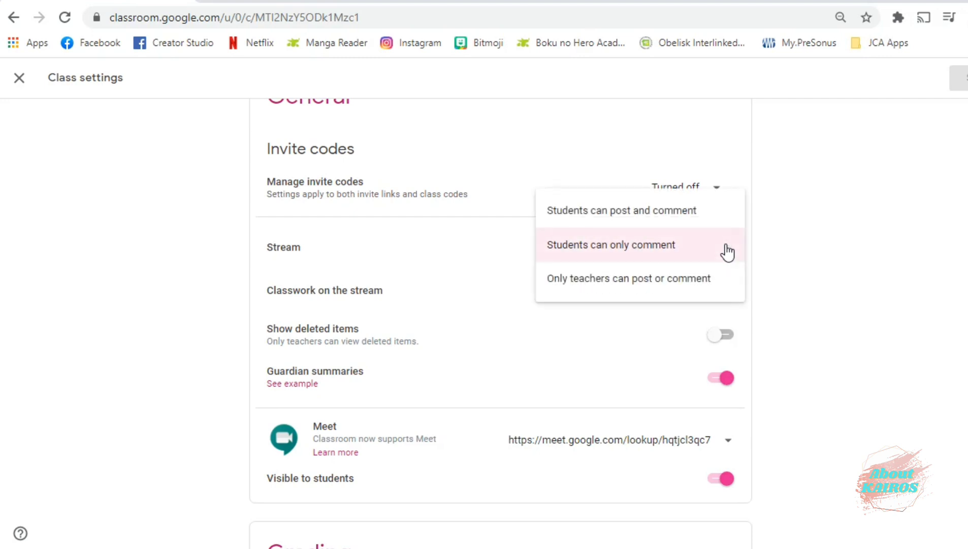
pyautogui.click(670, 253)
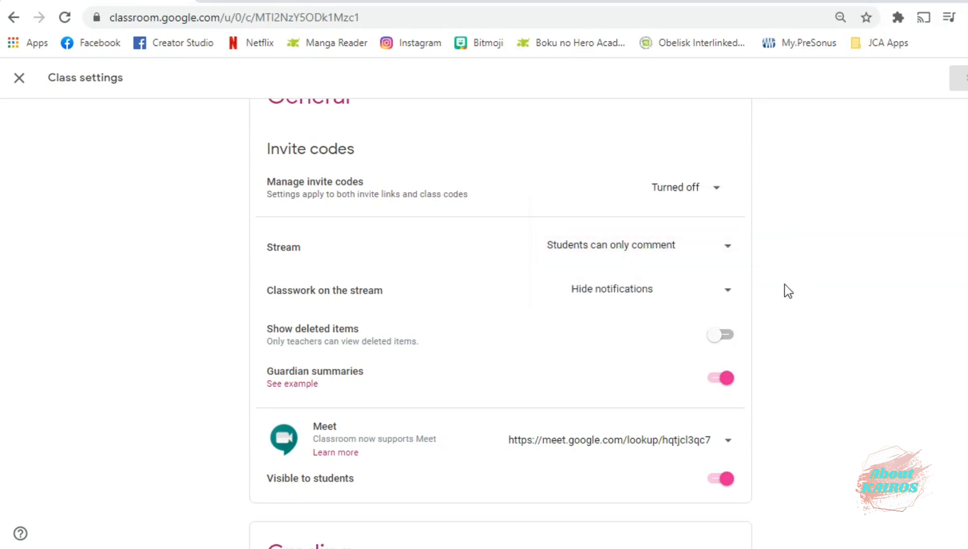
pyautogui.click(725, 294)
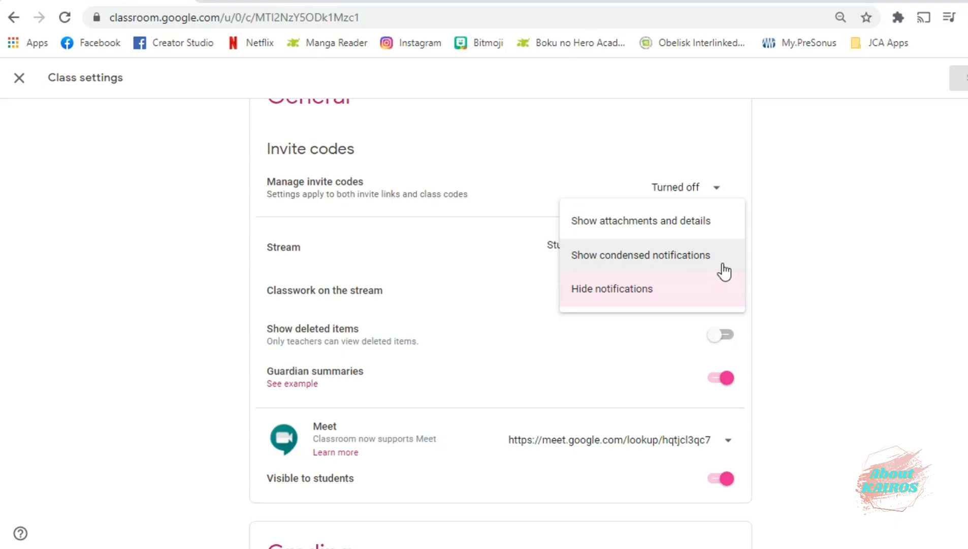
pyautogui.click(717, 301)
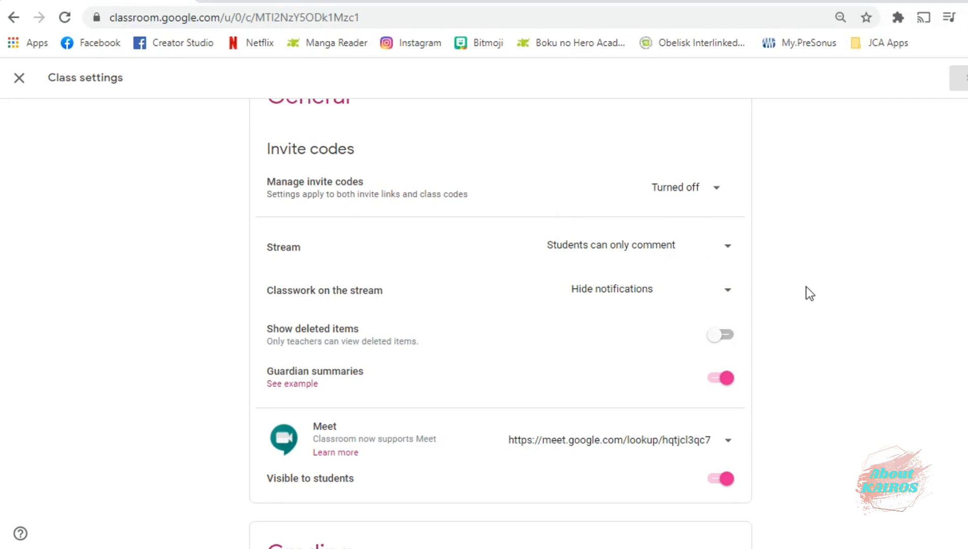
pyautogui.scroll(-3, 806, 288)
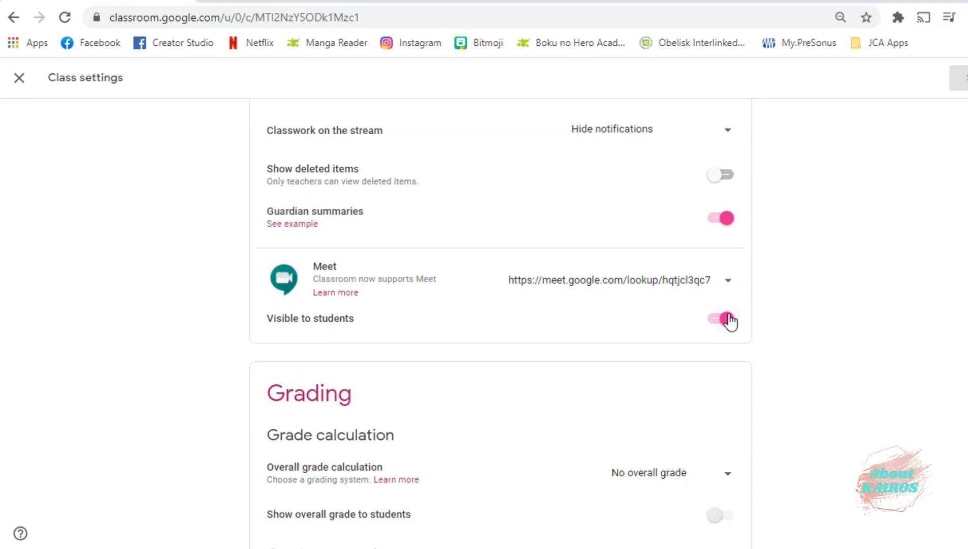
# - Review the Grading section, then close Class settings to return to the Homeroom Stream
pyautogui.scroll(-1, 726, 321)
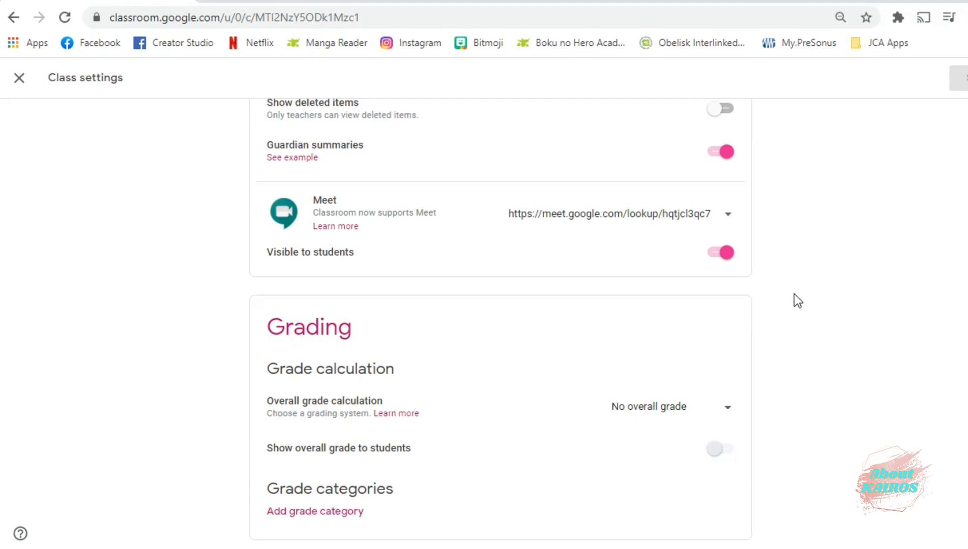
pyautogui.scroll(15, 795, 291)
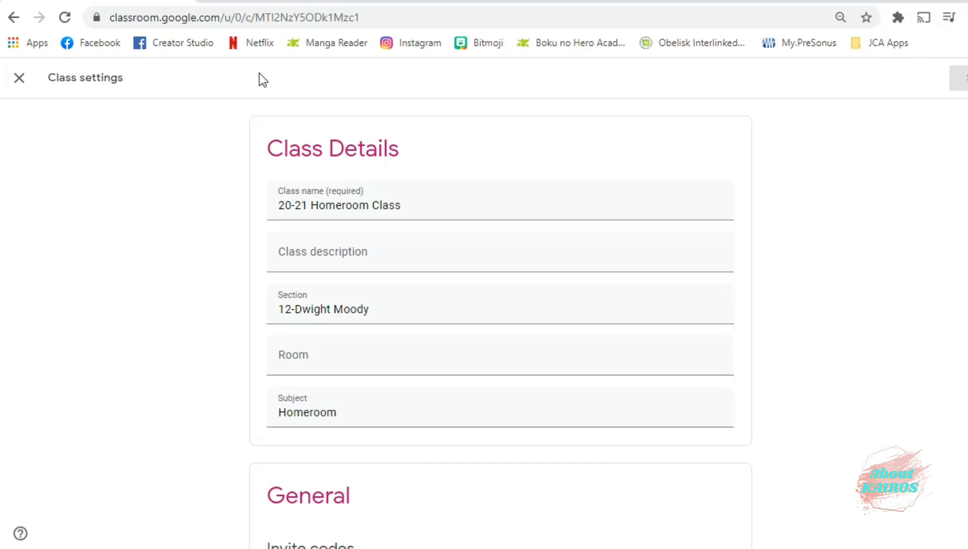
pyautogui.click(22, 80)
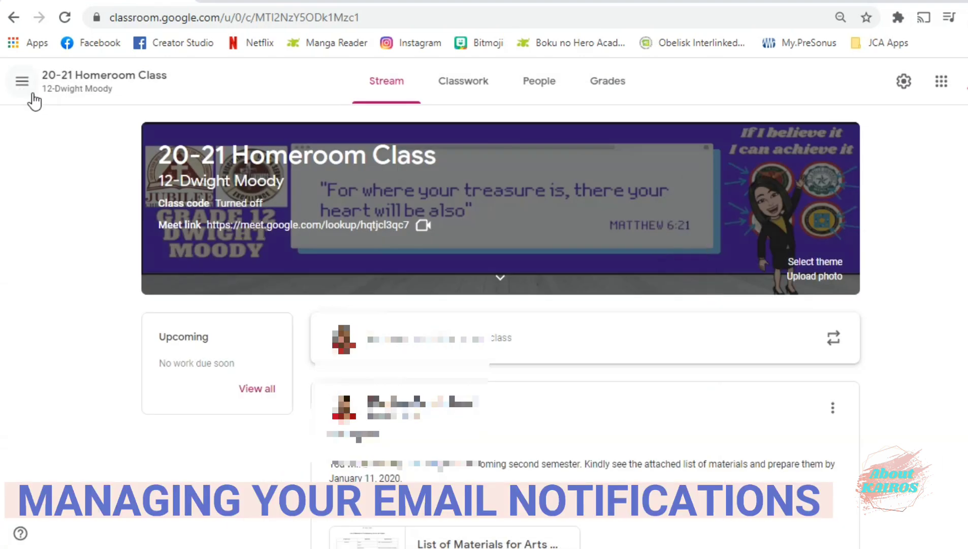
# - Go to the Classroom account Settings page from the bottom of the main menu drawer
pyautogui.click(22, 81)
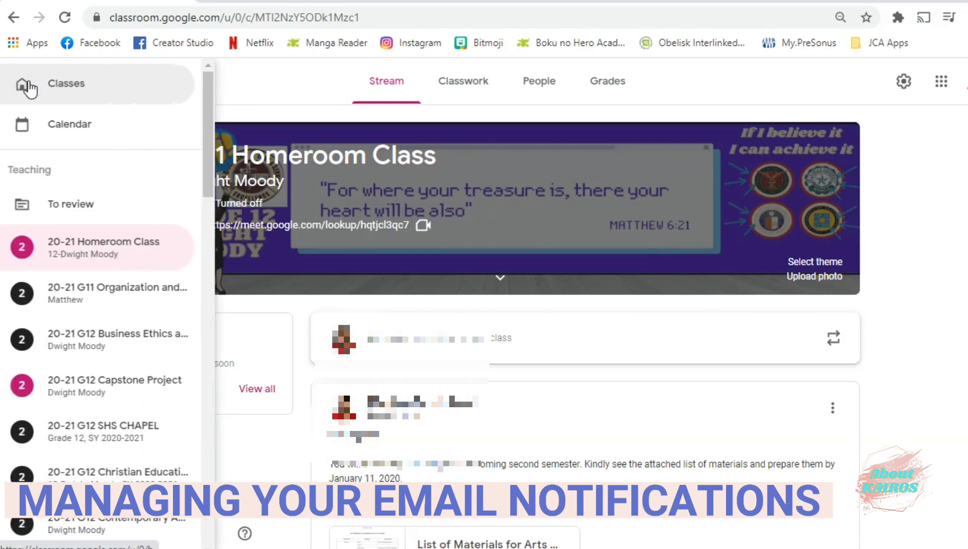
pyautogui.scroll(-15, 78, 400)
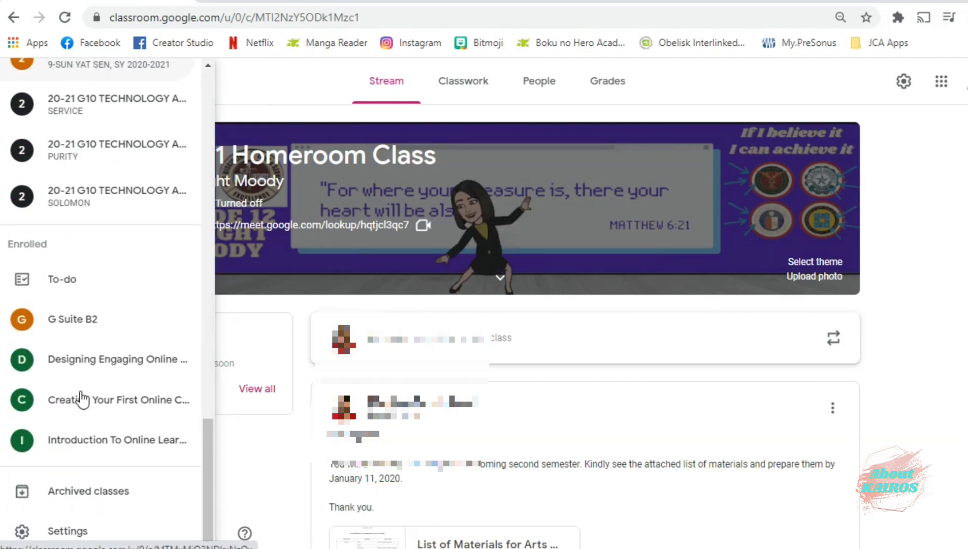
pyautogui.click(85, 531)
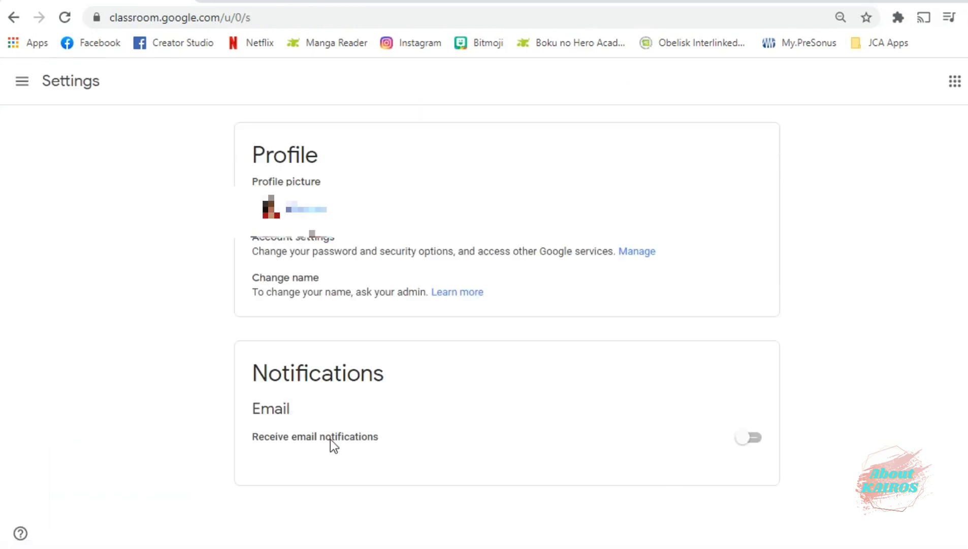
# - Switch on 'Receive email notifications' and review the comment and class notification toggles
pyautogui.click(741, 439)
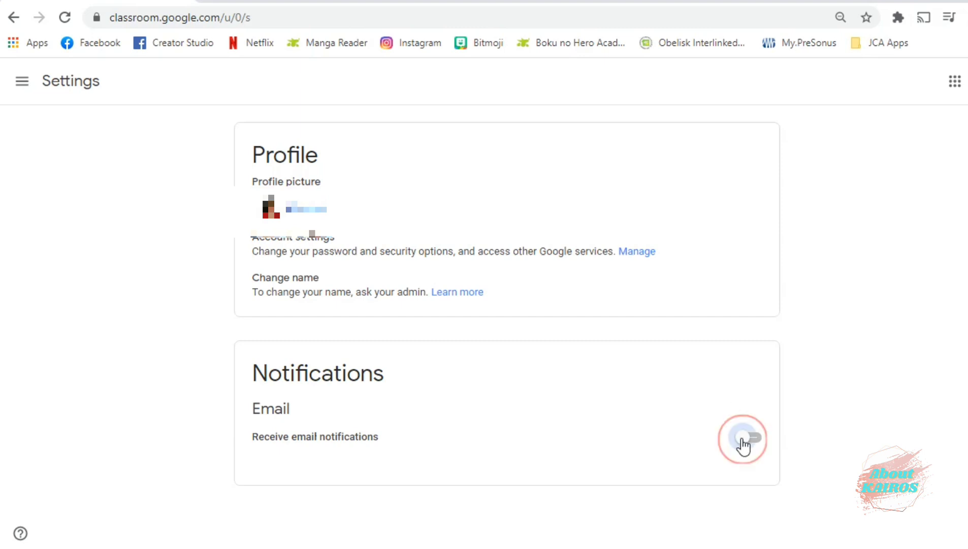
pyautogui.scroll(-3, 698, 436)
pyautogui.scroll(-3, 698, 444)
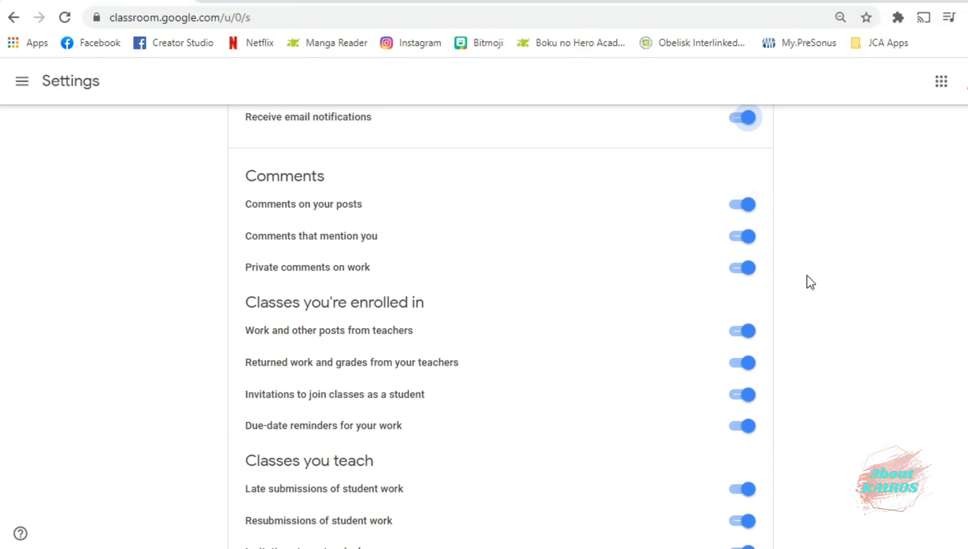
pyautogui.scroll(-3, 802, 284)
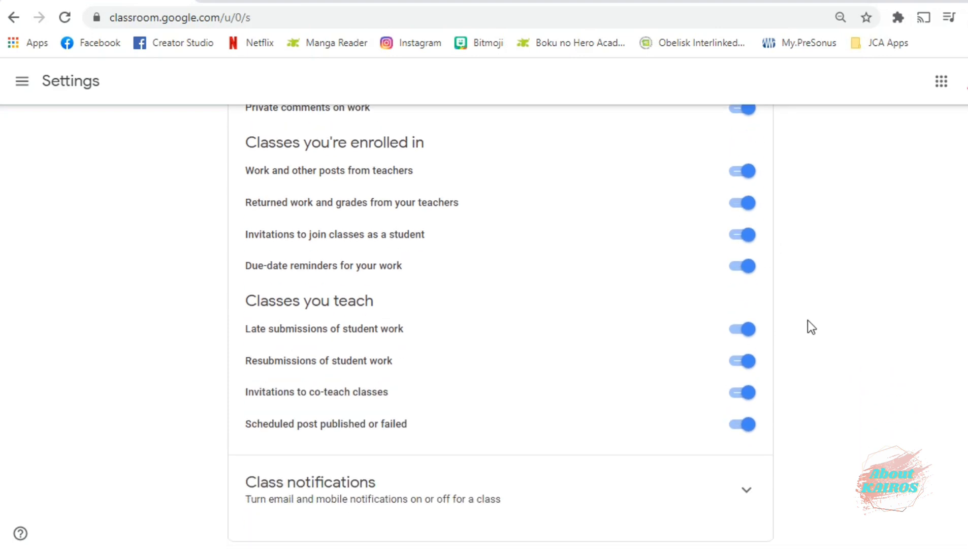
# - Turn off class notifications for G Suite B2 and Designing Engaging Online Learning Experiences 101
pyautogui.click(746, 490)
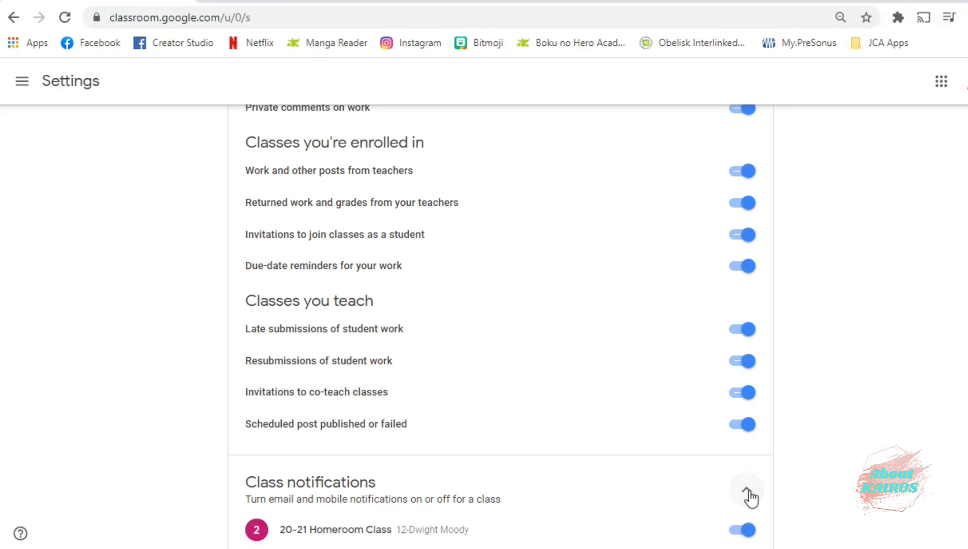
pyautogui.scroll(-5, 834, 386)
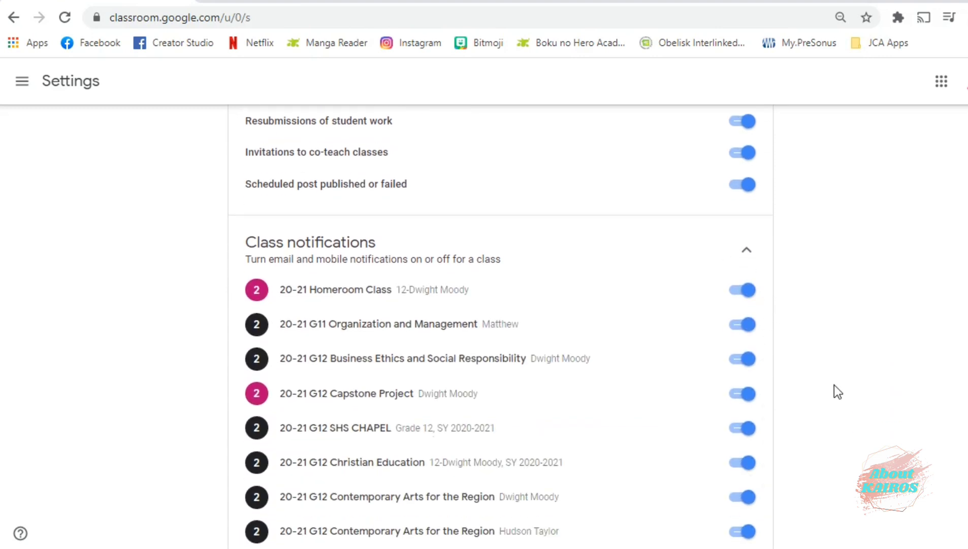
pyautogui.scroll(-2, 834, 391)
pyautogui.scroll(-2, 838, 391)
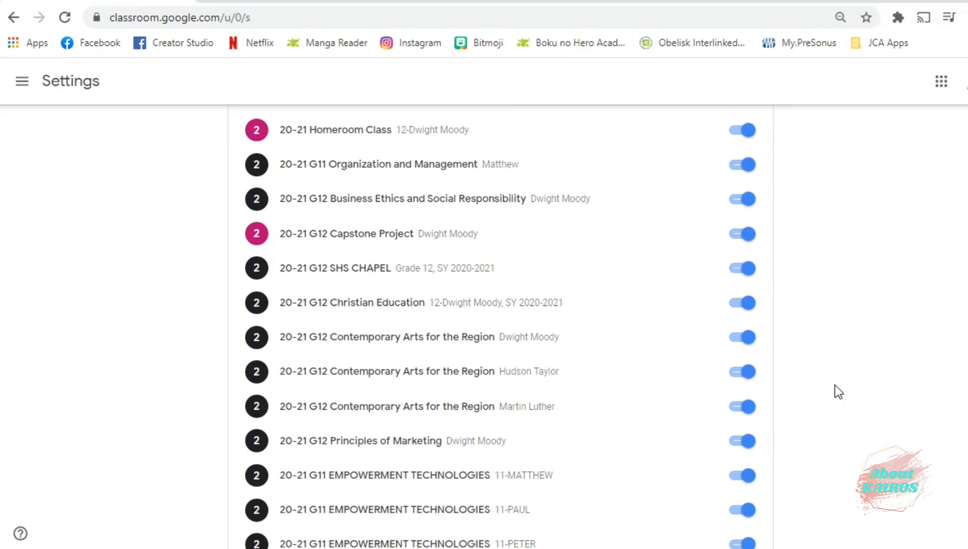
pyautogui.scroll(-7, 834, 385)
pyautogui.scroll(-13, 838, 385)
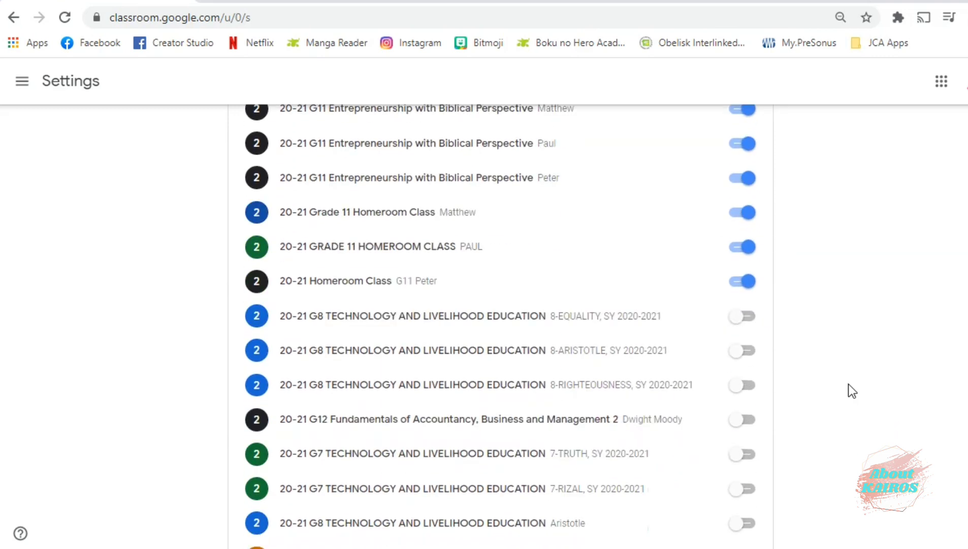
pyautogui.scroll(-1, 841, 424)
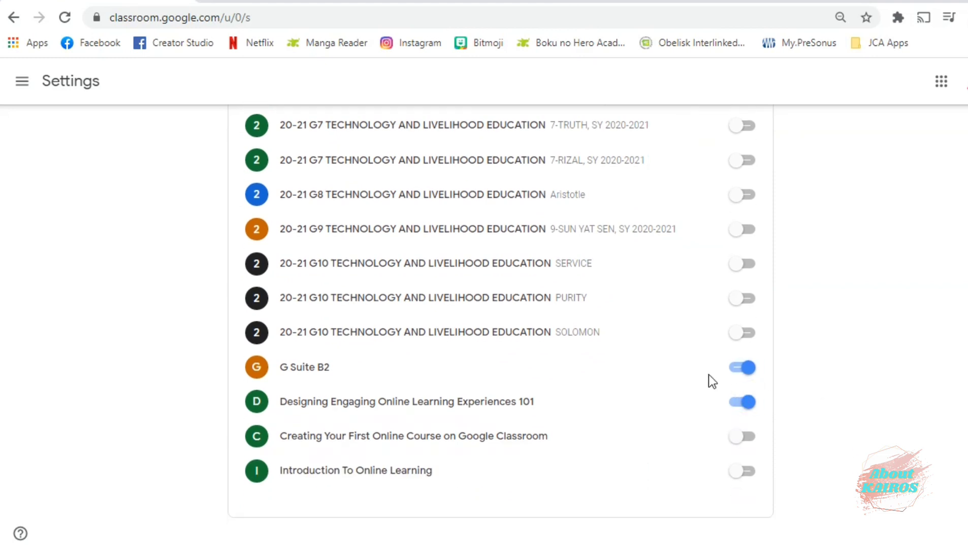
pyautogui.click(752, 373)
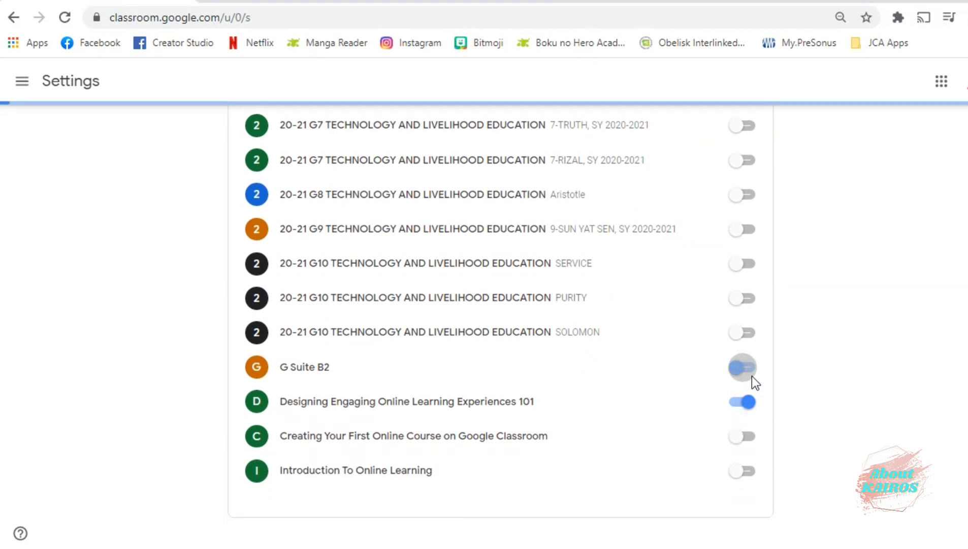
pyautogui.click(749, 407)
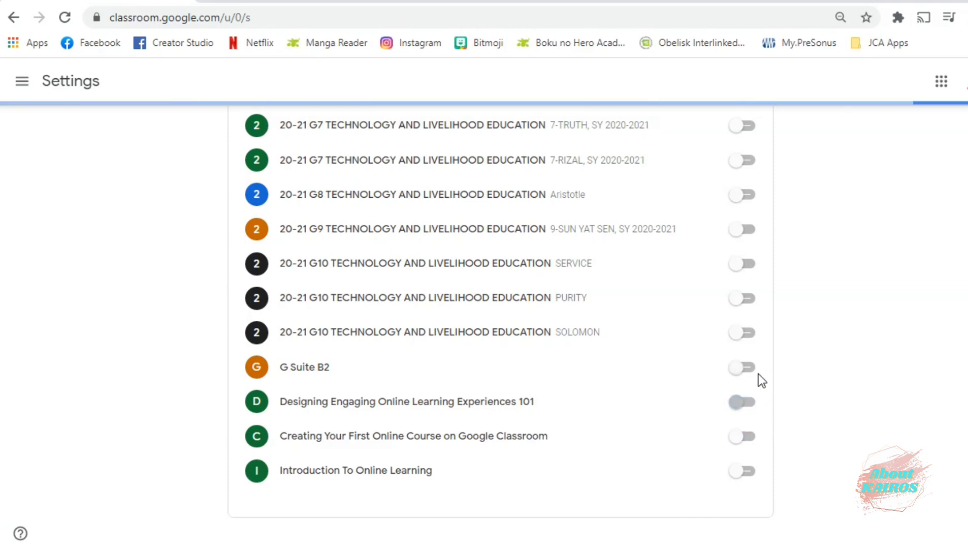
# - Switch off 'Receive email notifications' entirely
pyautogui.scroll(15, 758, 374)
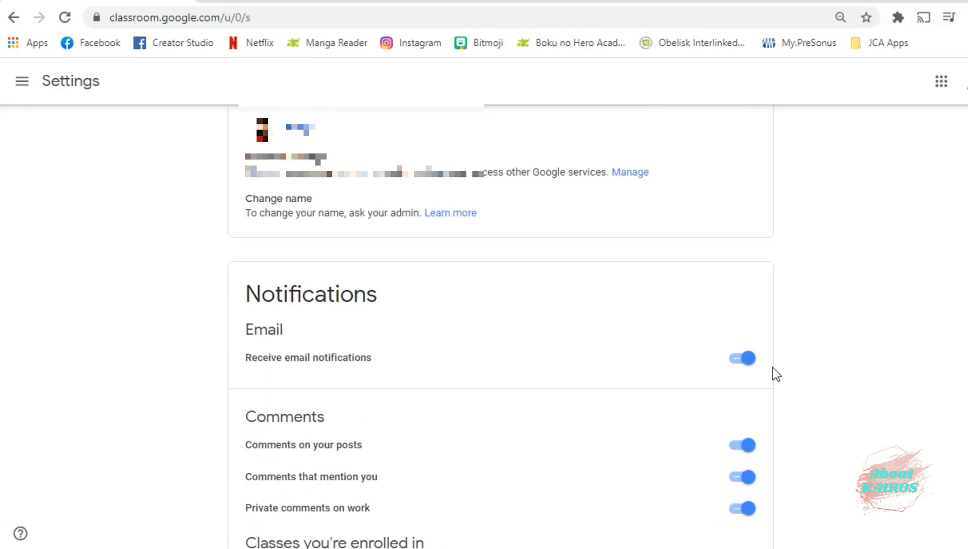
pyautogui.click(747, 358)
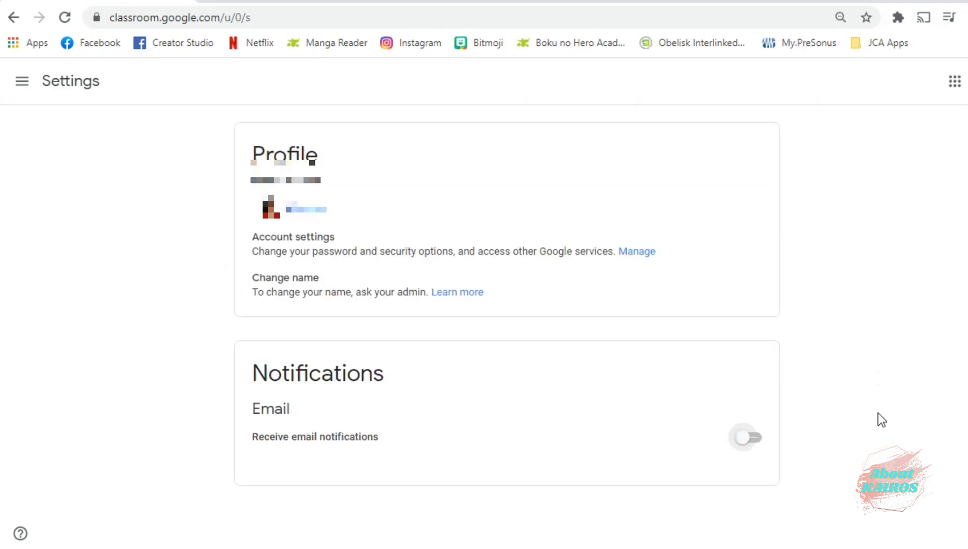
pyautogui.click(21, 83)
# - Return to Classes, open the 20-21 Homeroom Class, and view its People list
pyautogui.click(49, 93)
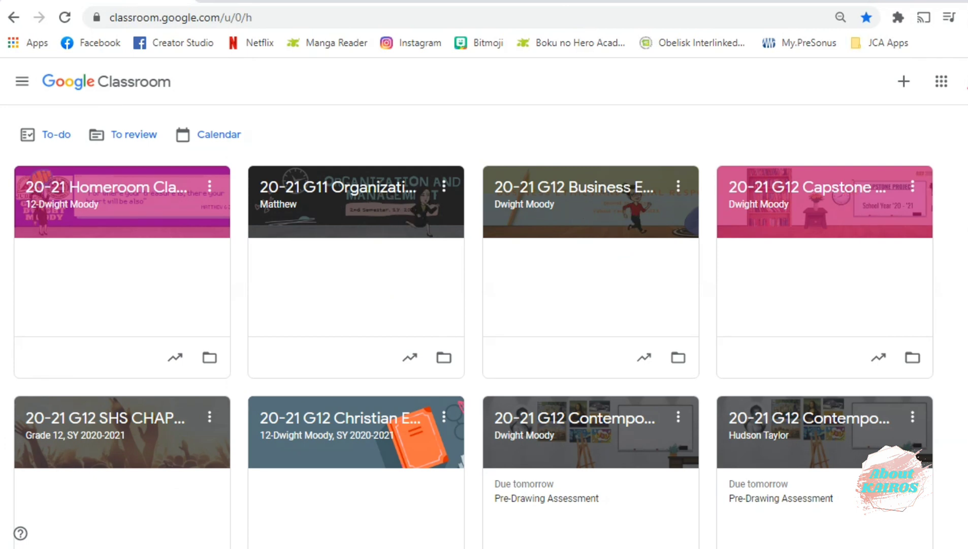
pyautogui.click(160, 197)
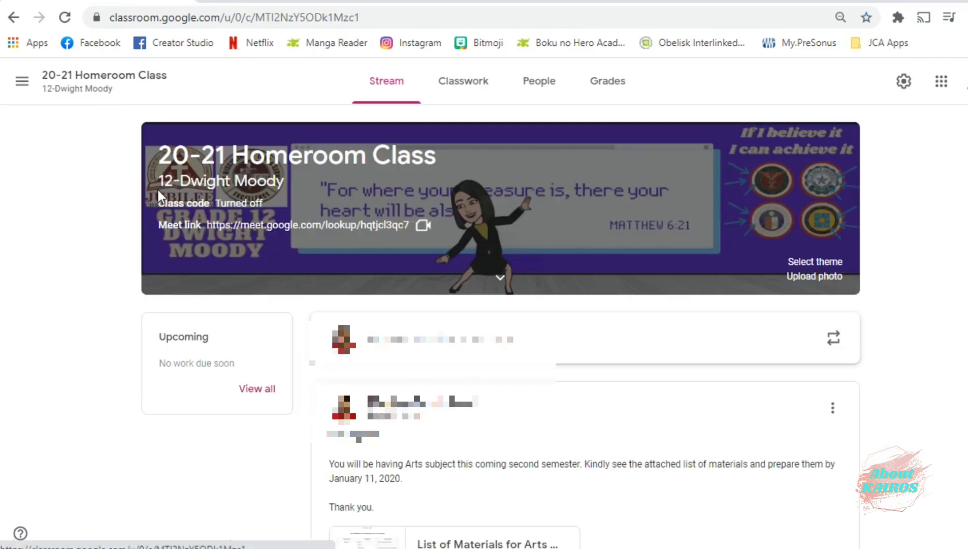
pyautogui.click(547, 90)
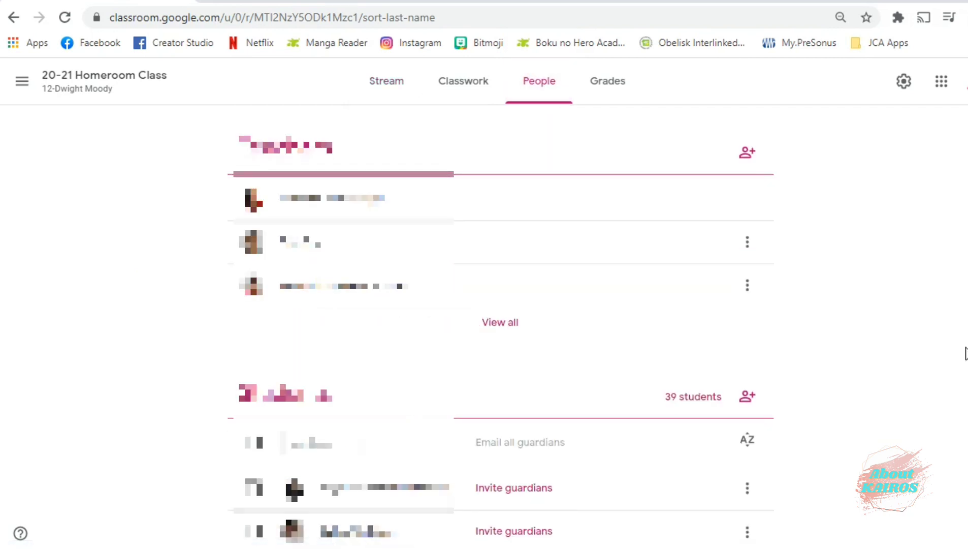
# - Select all students to view bulk Actions, deselect them, and show the AZ sort options
pyautogui.scroll(-5, 890, 356)
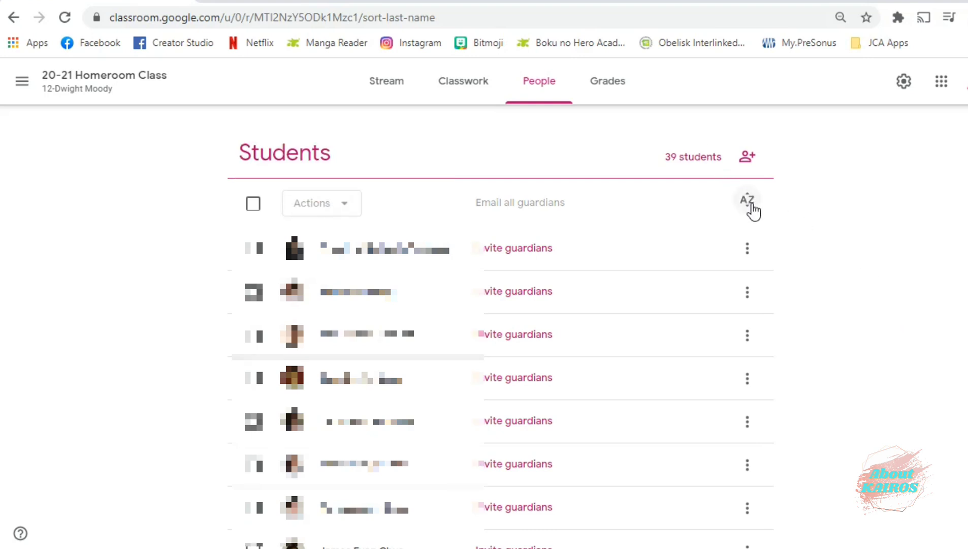
pyautogui.click(253, 204)
pyautogui.click(347, 209)
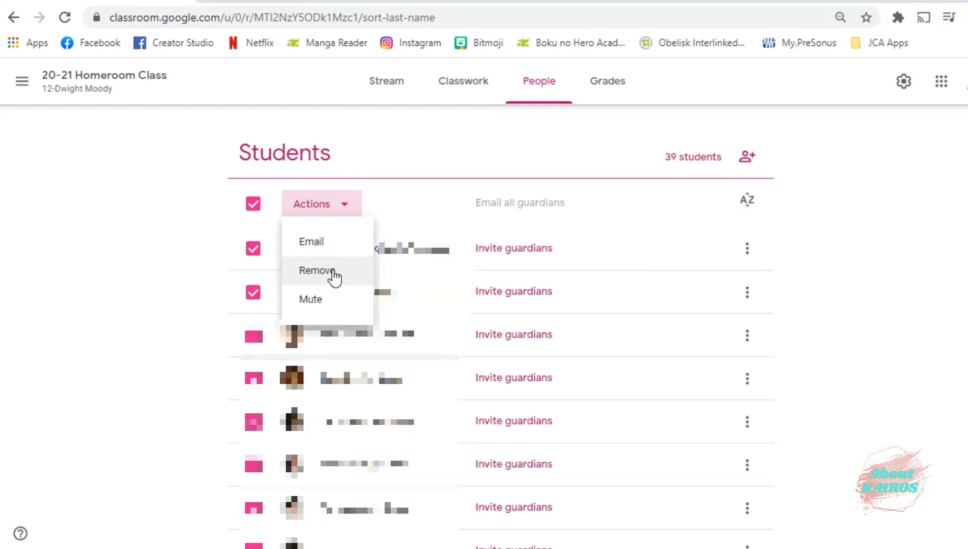
pyautogui.click(254, 206)
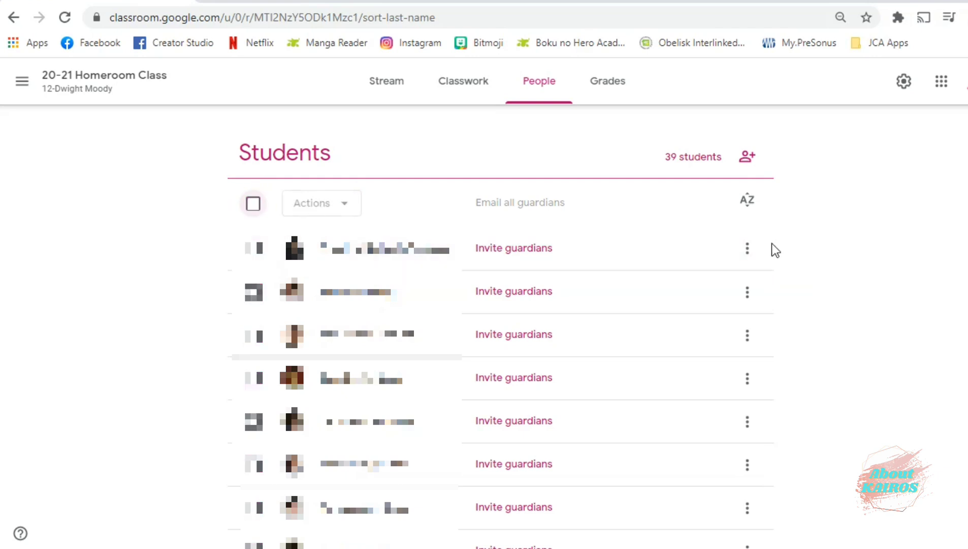
pyautogui.click(747, 203)
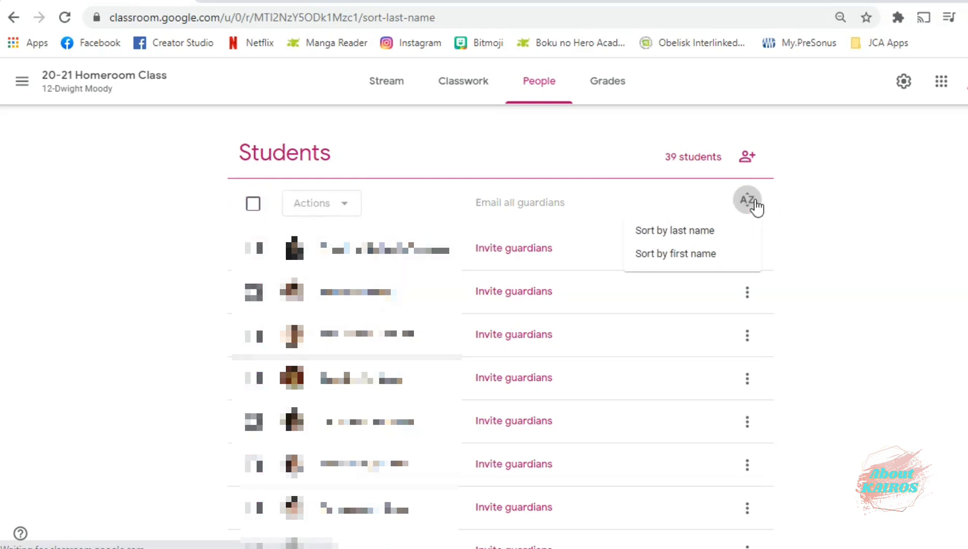
# - Sort the students by last name, then by first name, then back by last name
pyautogui.click(681, 236)
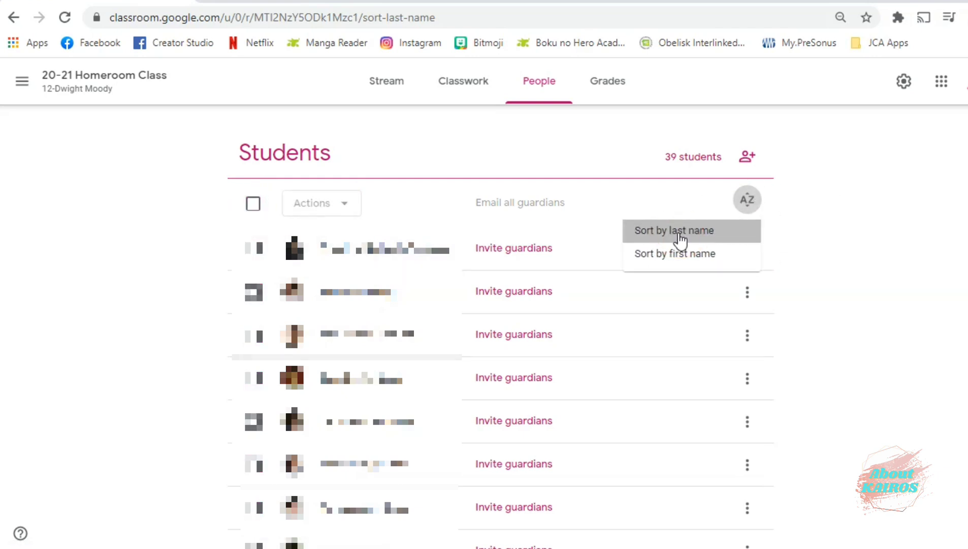
pyautogui.click(747, 203)
pyautogui.click(704, 256)
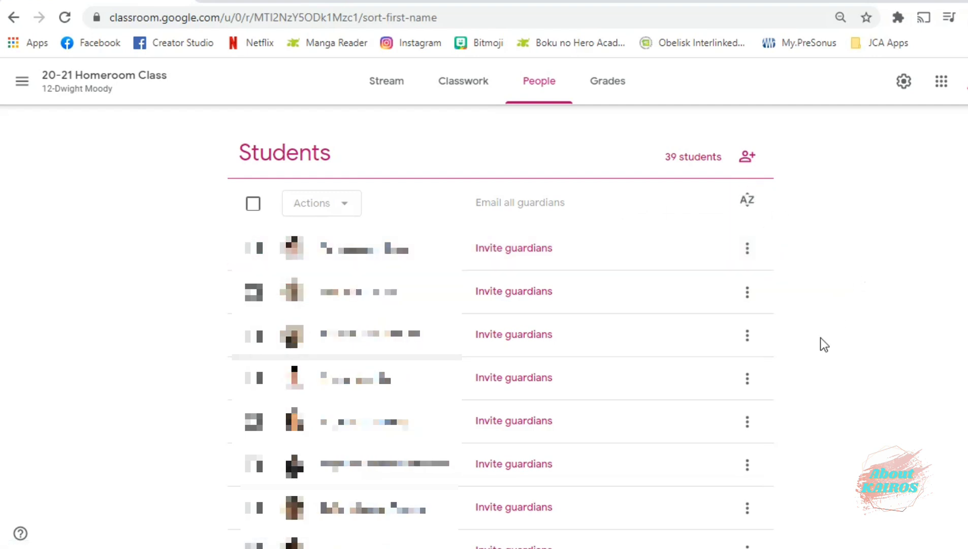
pyautogui.click(747, 203)
pyautogui.click(714, 239)
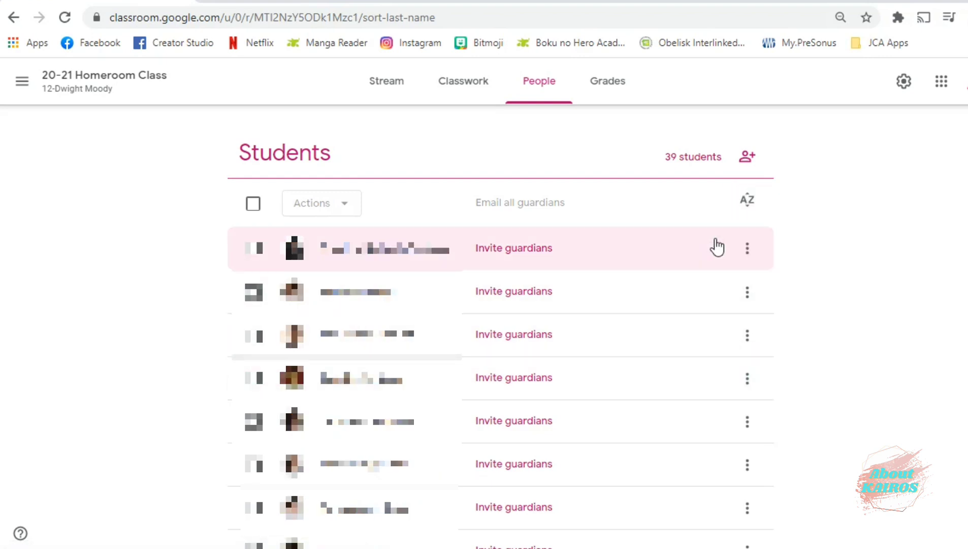